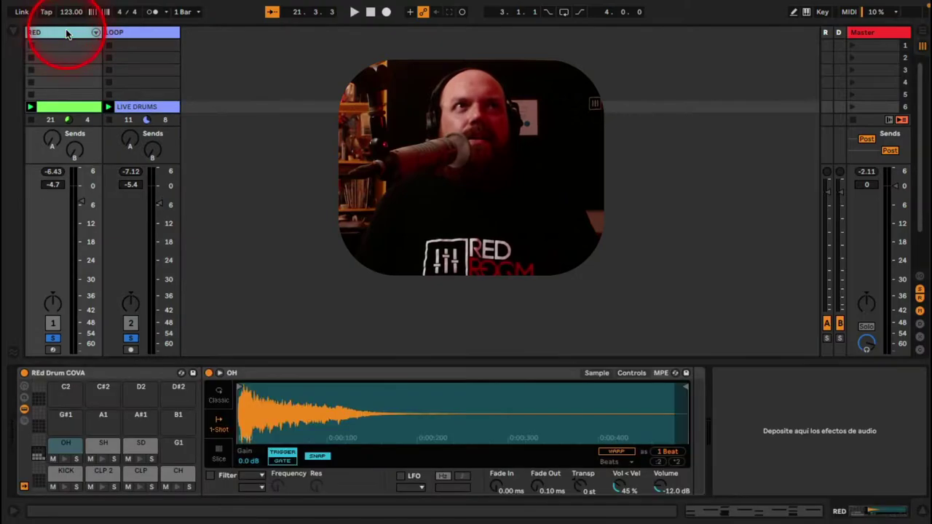
# Solo only the RED drum track and play a short passage to hear it on its own
pyautogui.click(52, 339)
pyautogui.click(52, 339)
pyautogui.press('space')
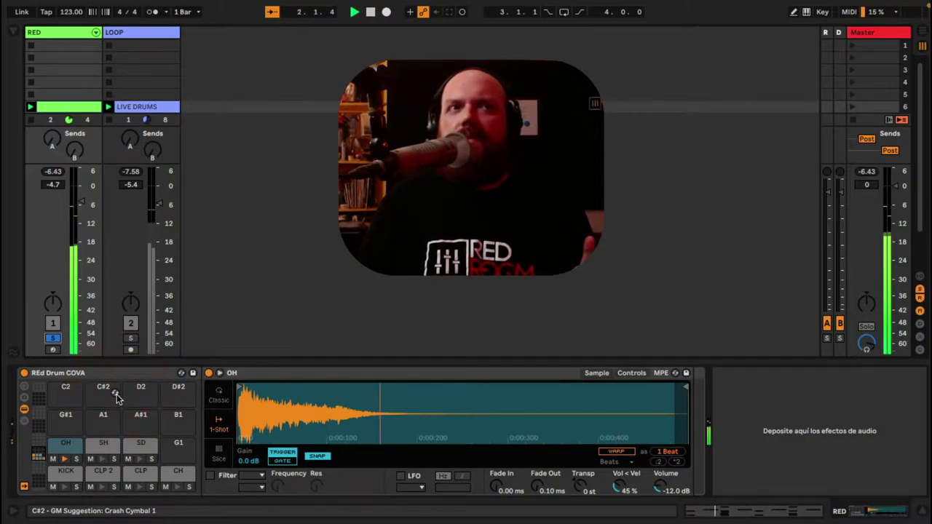
pyautogui.press('space')
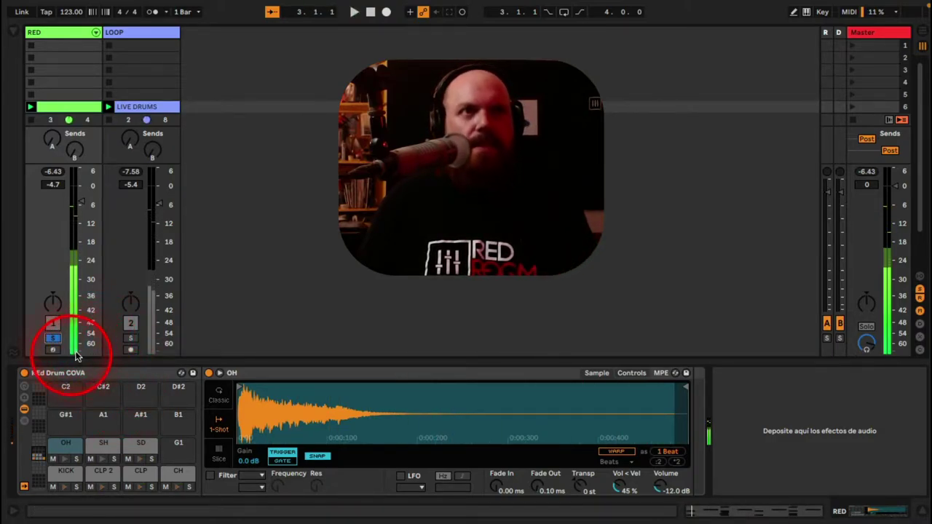
# Solo the LOOP track alongside RED and play them, toggling LOOP's solo to compare the drums with and without the loop
pyautogui.click(136, 29)
pyautogui.click(142, 108)
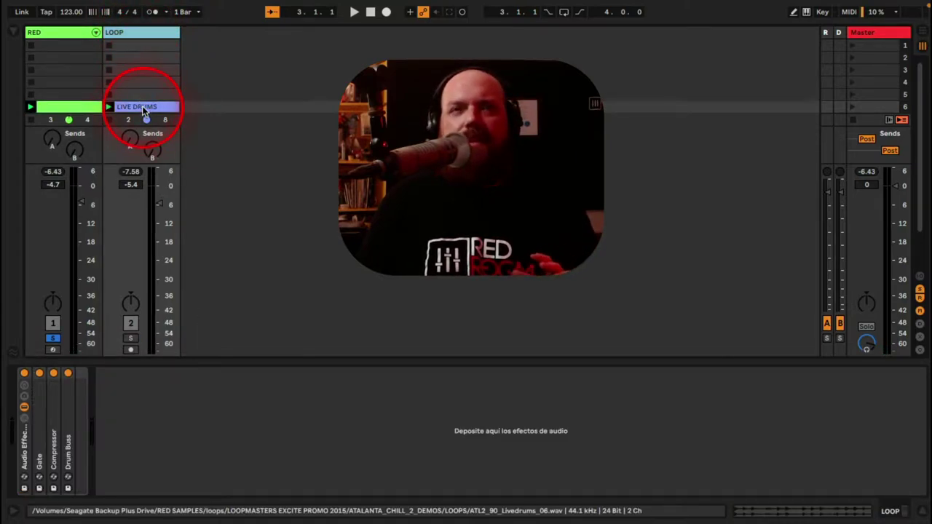
pyautogui.click(131, 340)
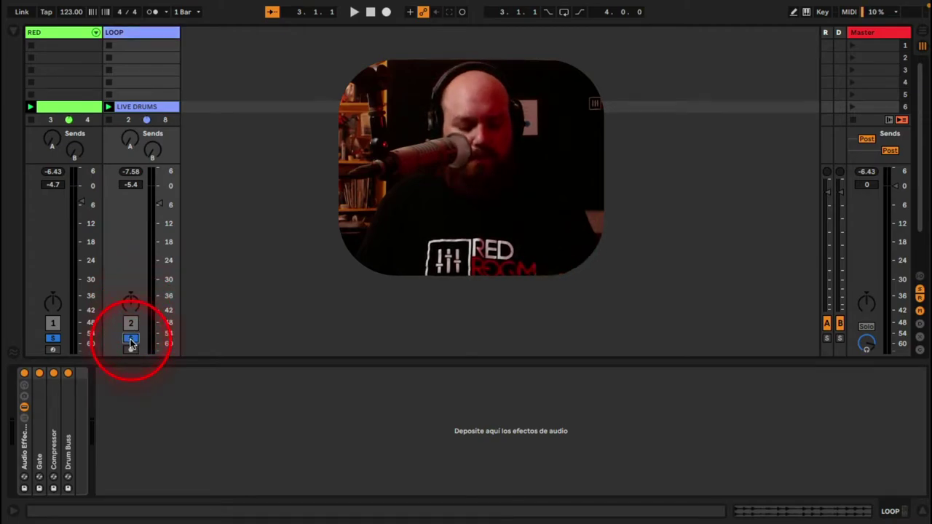
pyautogui.press('space')
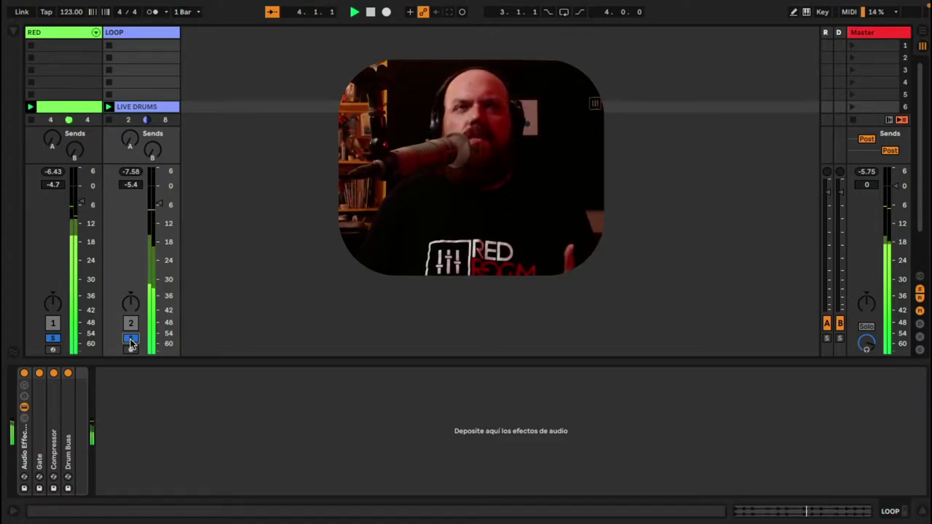
pyautogui.click(130, 340)
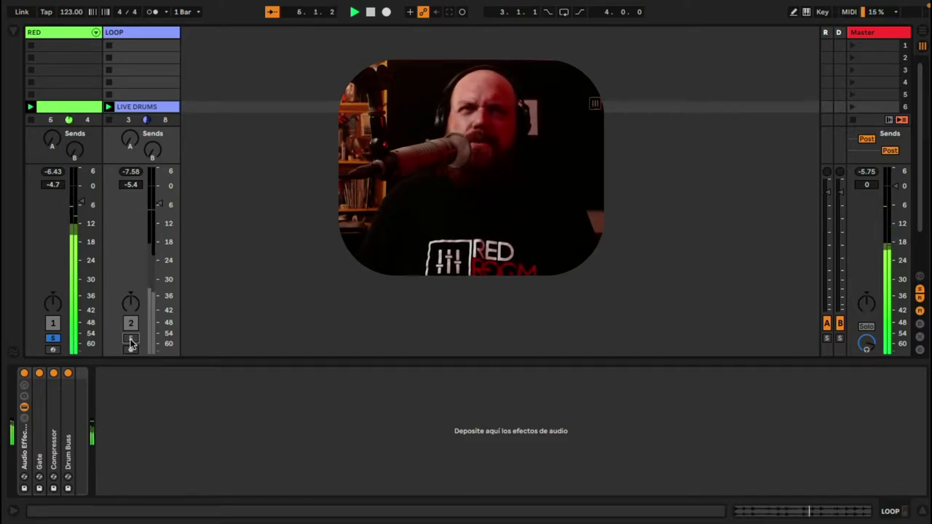
pyautogui.click(131, 341)
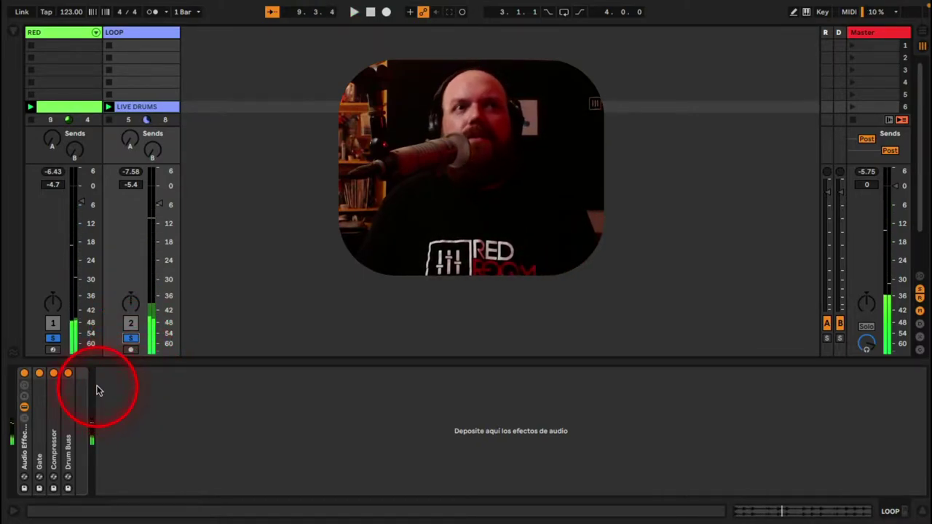
# Bypass the Audio Effect Rack on the LOOP track and play both tracks to hear the unprocessed sound
pyautogui.click(24, 374)
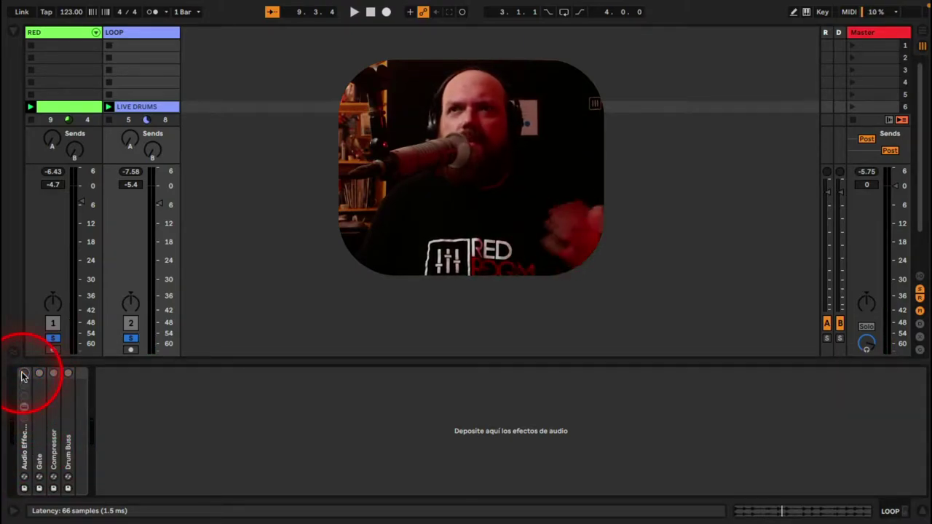
pyautogui.press('space')
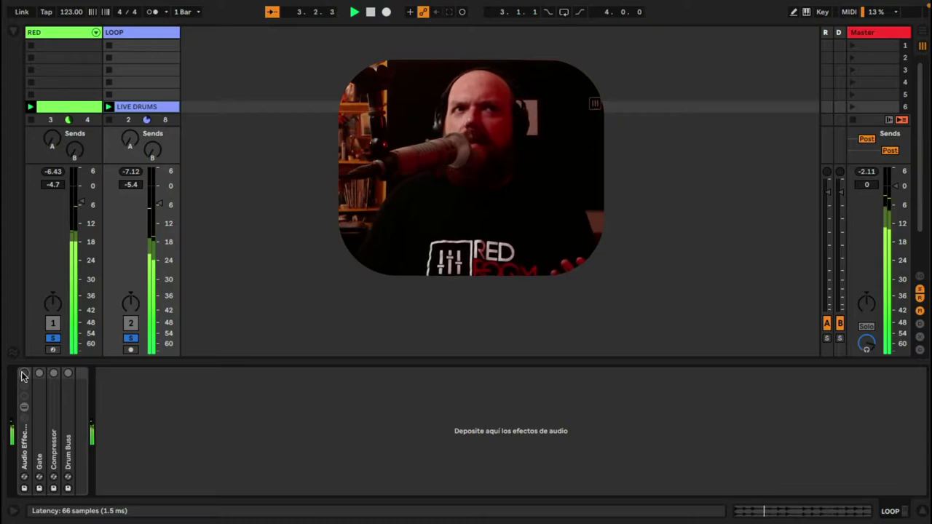
pyautogui.press('space')
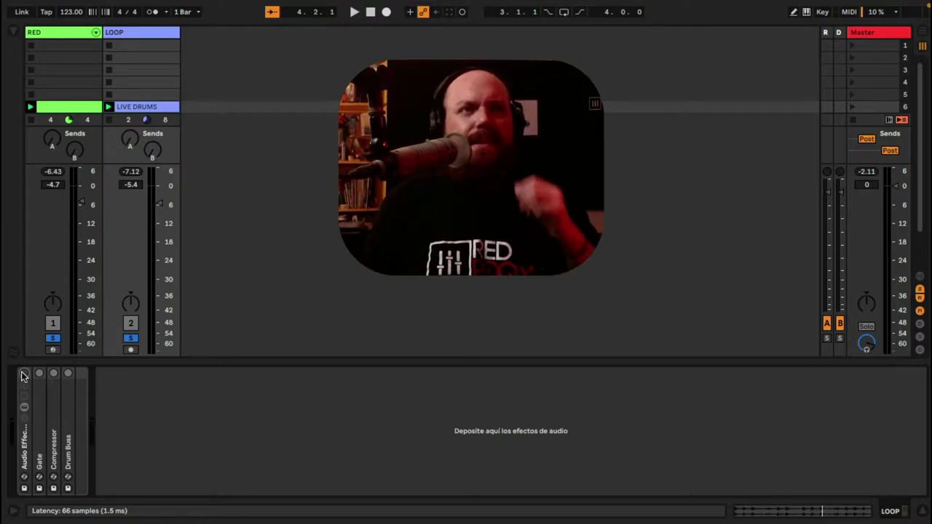
# Reactivate the LOOP track's Audio Effect Rack and play both tracks with the processing applied
pyautogui.click(22, 376)
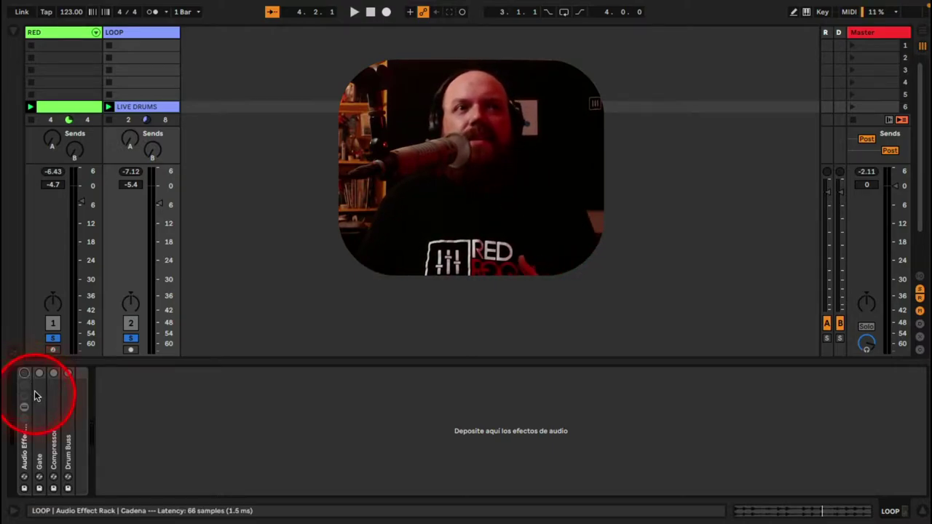
pyautogui.click(24, 375)
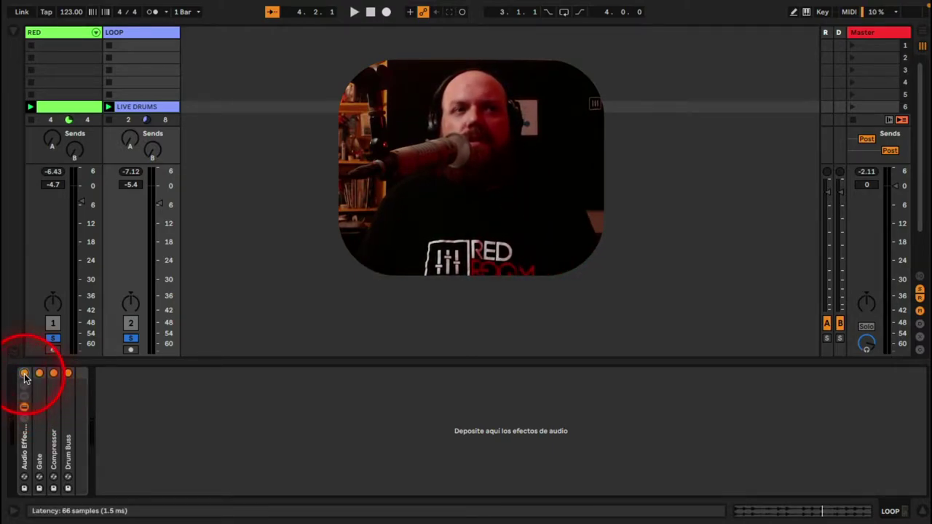
pyautogui.click(25, 440)
pyautogui.press('space')
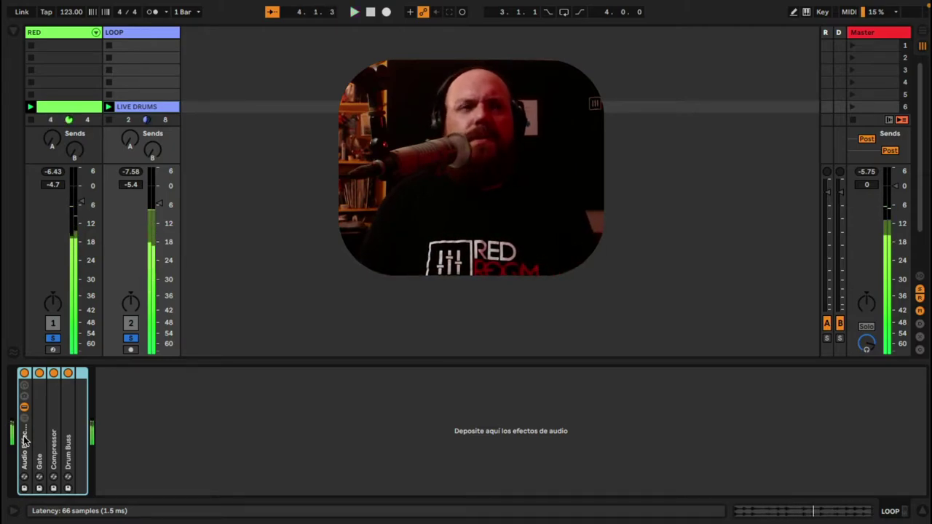
# Expand the Gate inside the LOOP rack to examine its sidechain and gate settings, and collapse it again
pyautogui.click(42, 433)
pyautogui.doubleClick(42, 433)
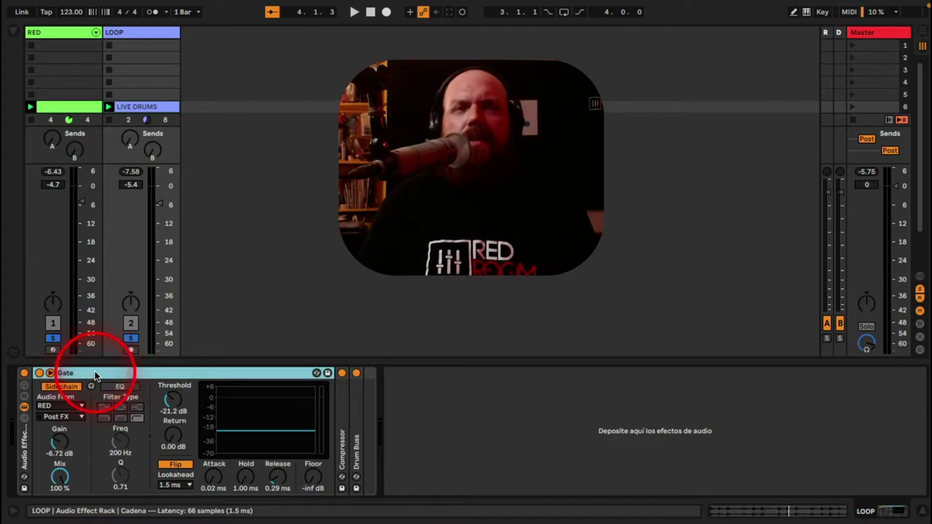
pyautogui.click(118, 421)
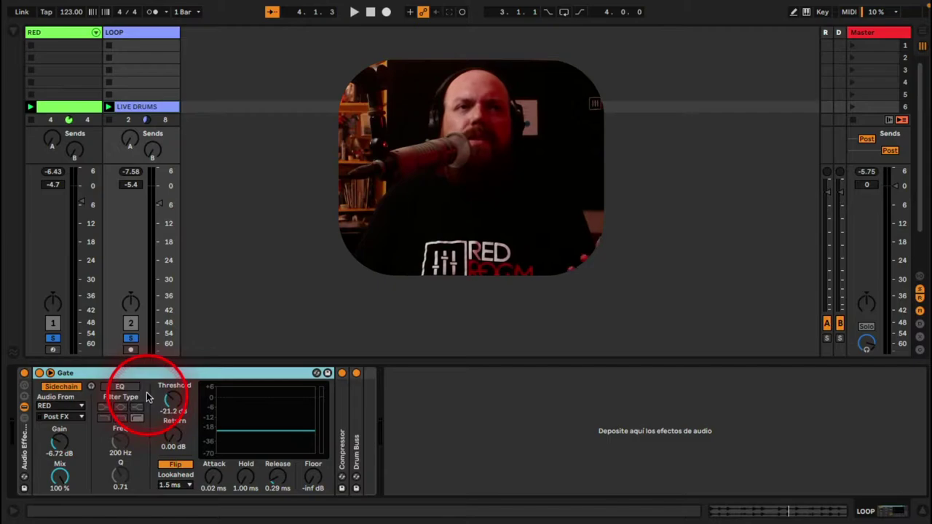
pyautogui.doubleClick(112, 370)
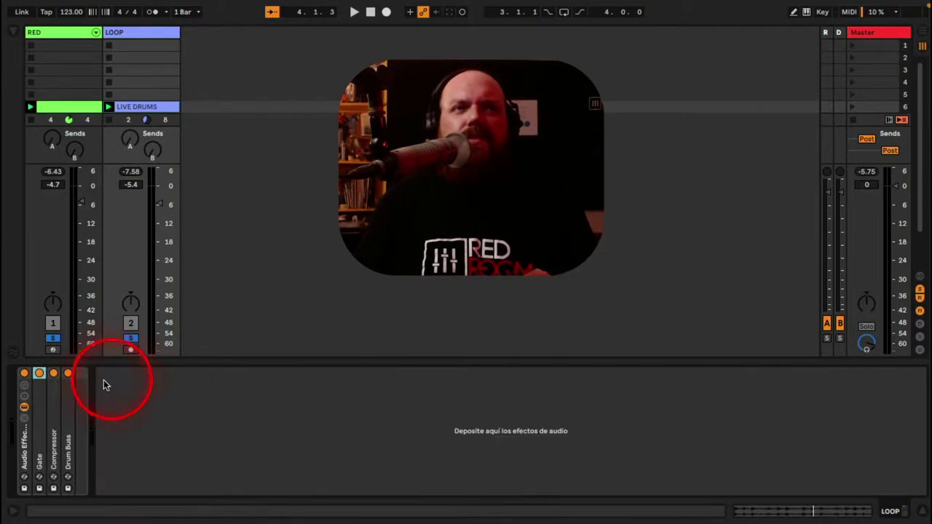
# Bypass the existing rack on the LOOP track and add a new Gate after it
pyautogui.click(24, 373)
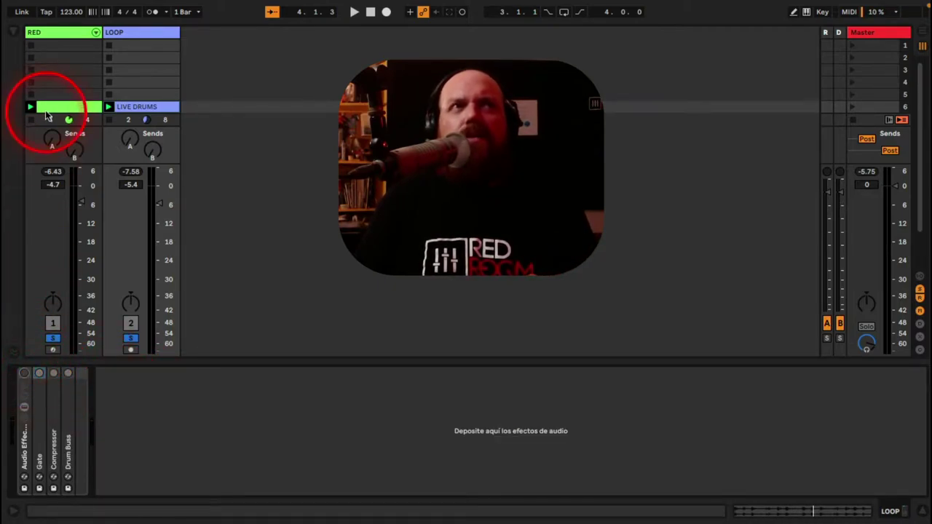
pyautogui.click(13, 33)
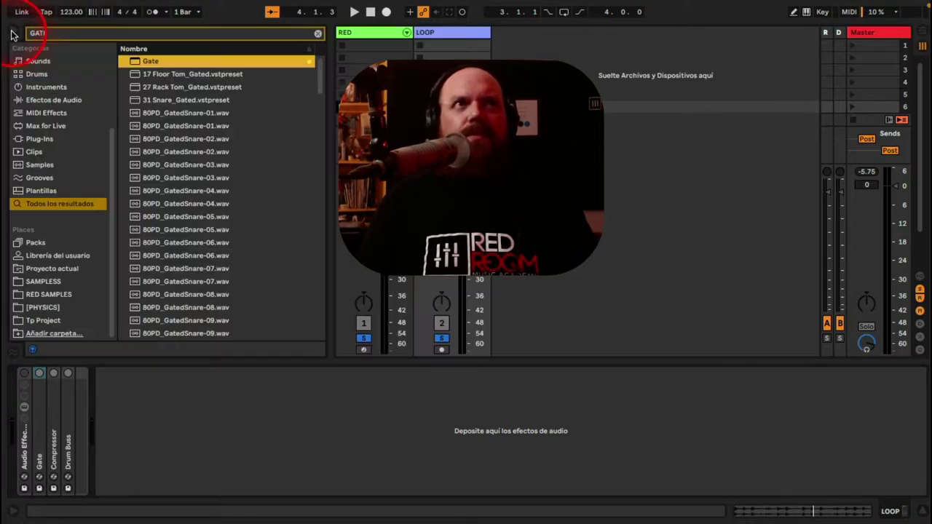
pyautogui.moveTo(155, 61); pyautogui.dragTo(231, 412)
pyautogui.click(16, 33)
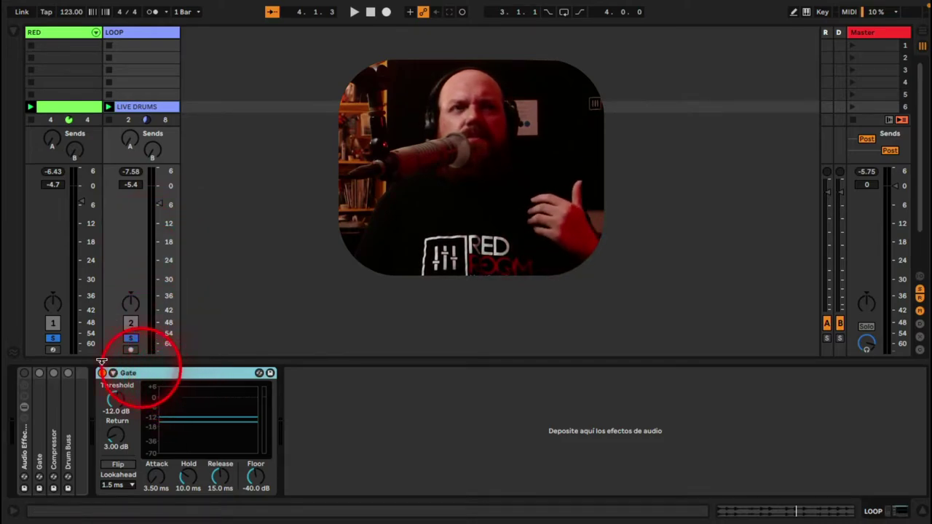
# Unsolo RED and, while auditioning LOOP alone, try the new Gate's threshold at 6.00 dB before lowering it to -13.4 dB
pyautogui.click(53, 338)
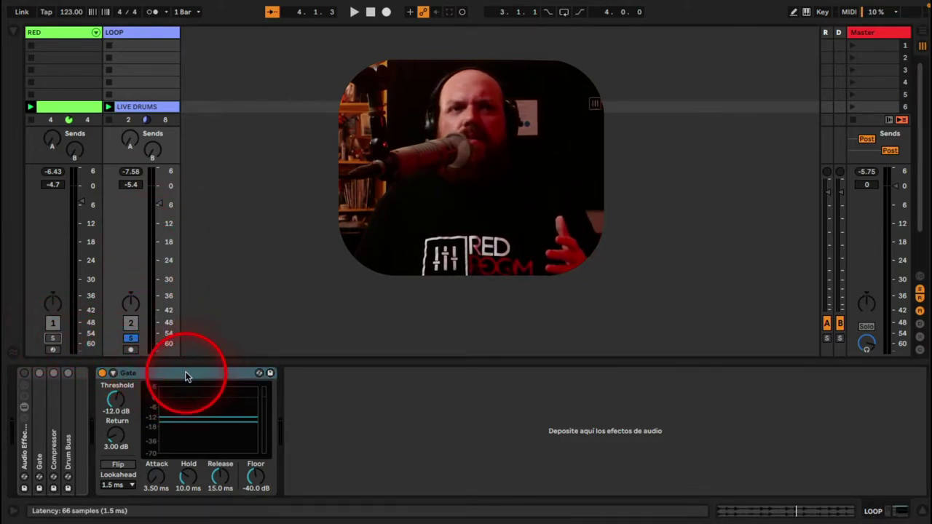
pyautogui.moveTo(177, 419); pyautogui.dragTo(177, 388)
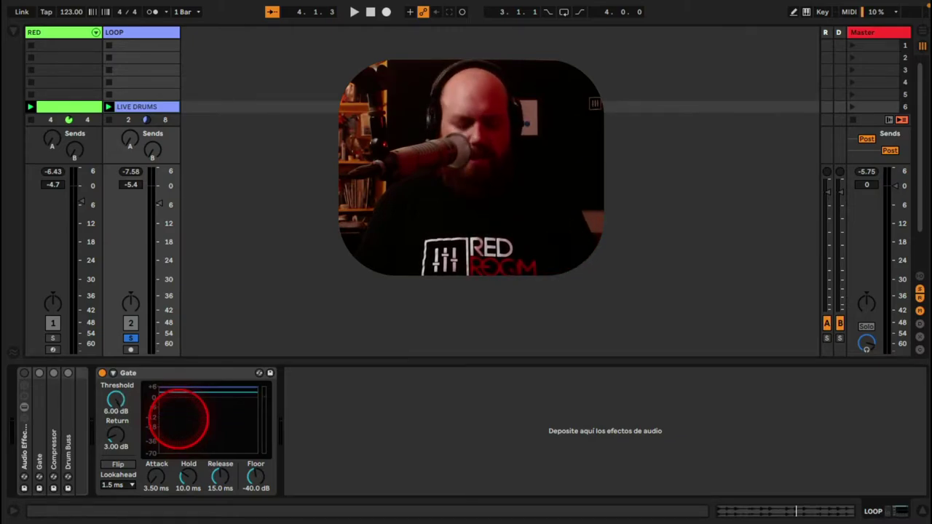
pyautogui.press('space')
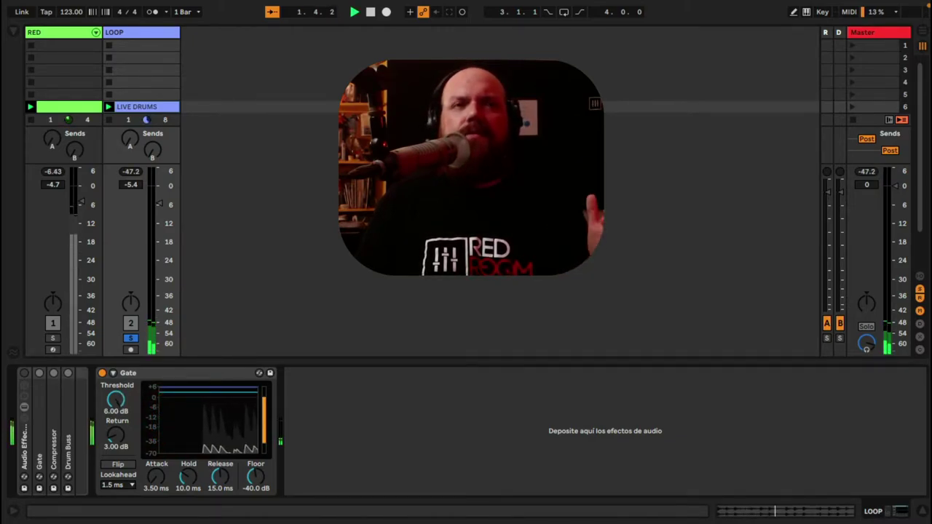
pyautogui.moveTo(178, 410); pyautogui.dragTo(178, 419)
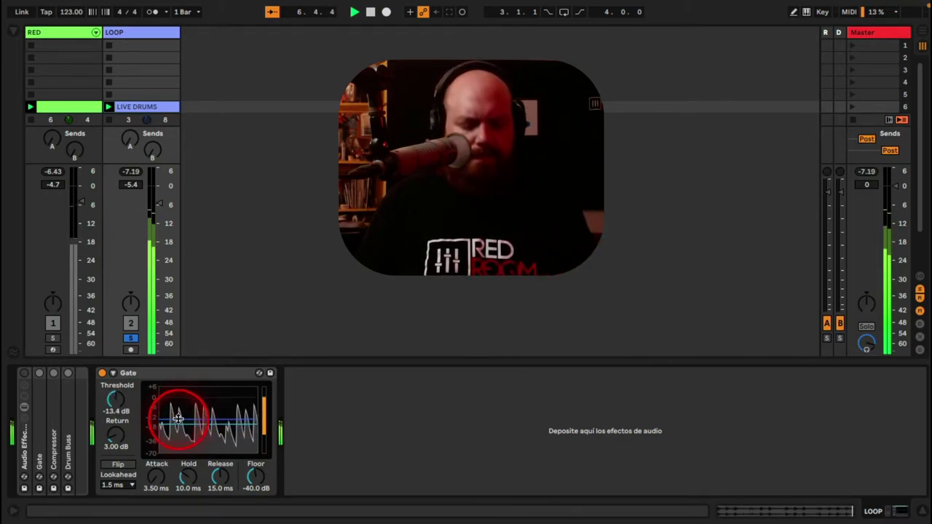
pyautogui.press('space')
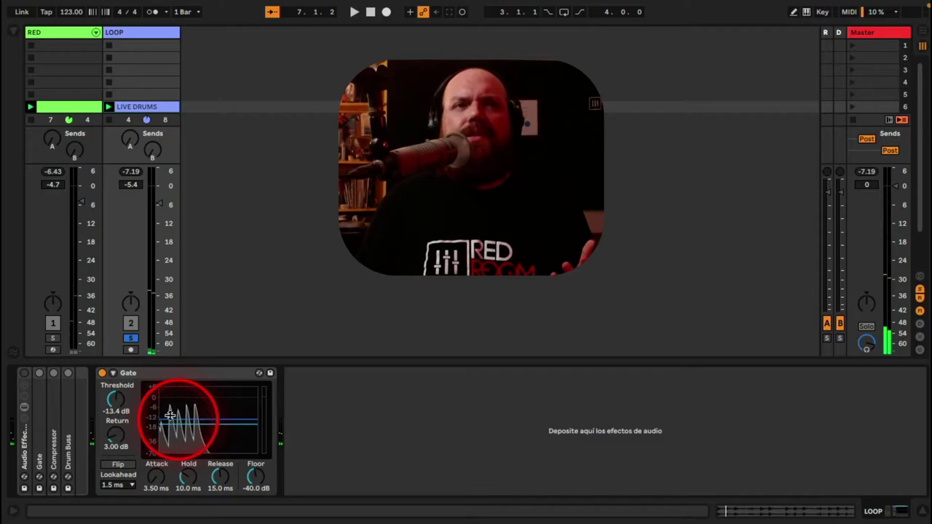
# Enable the new Gate's sidechain with RED as the audio source and audition the loop
pyautogui.click(112, 374)
pyautogui.click(134, 387)
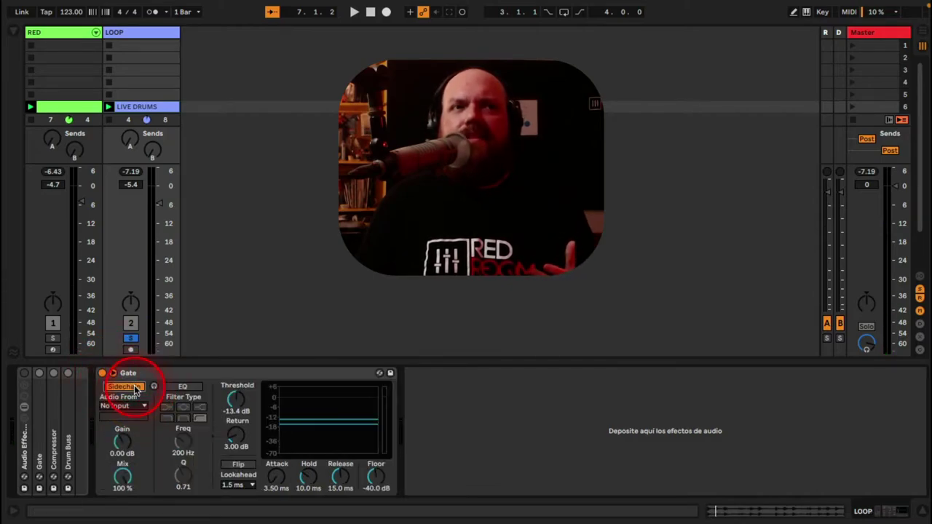
pyautogui.click(131, 407)
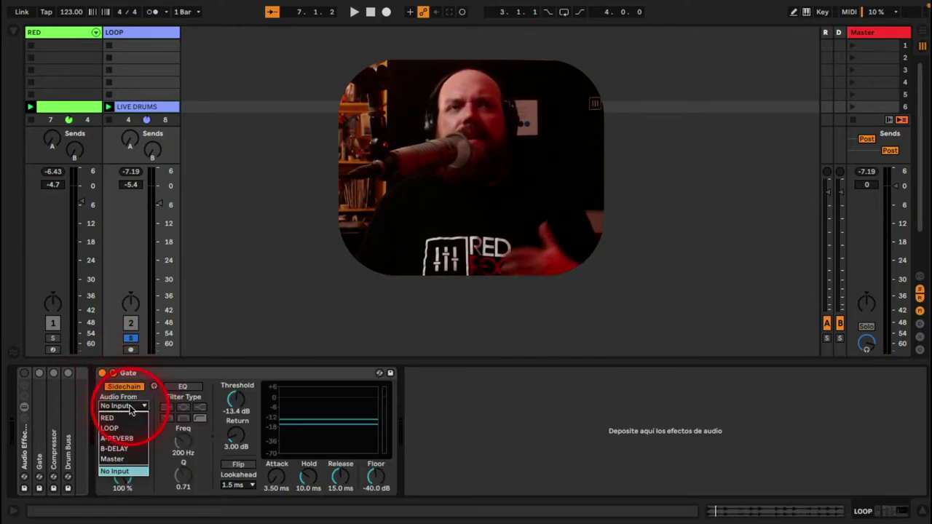
pyautogui.click(109, 418)
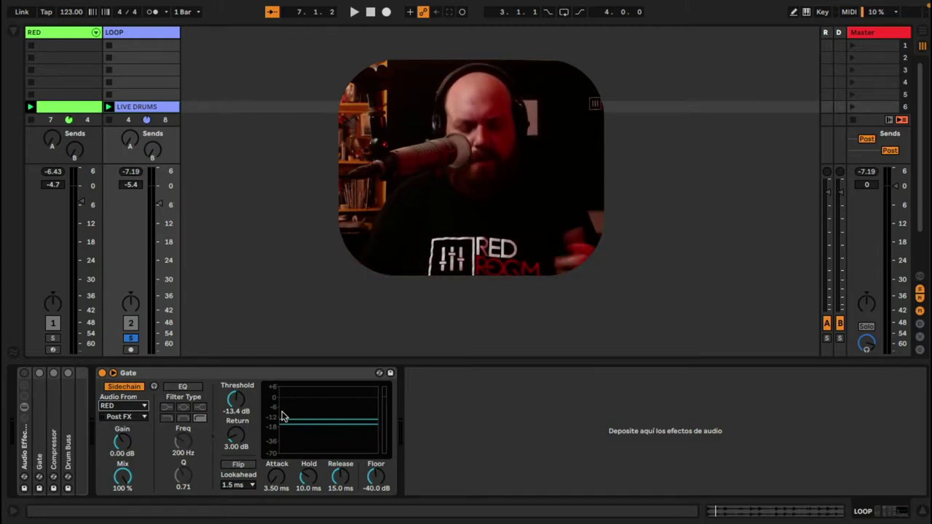
pyautogui.press('space')
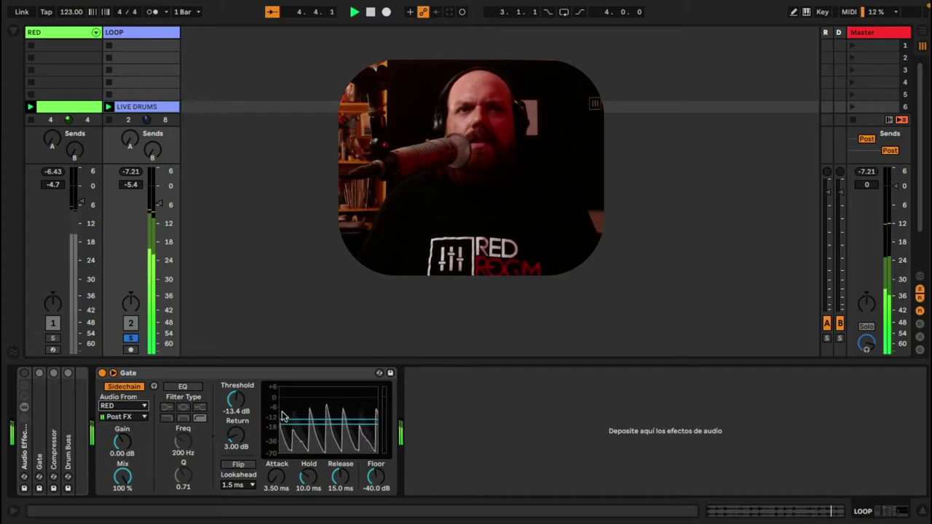
pyautogui.press('space')
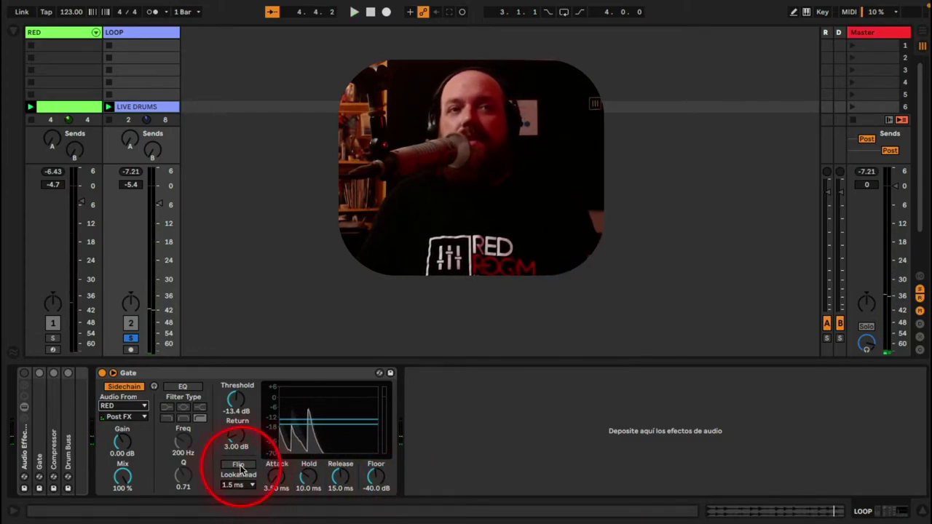
# Flip the Gate and set Return 0.00 dB, Hold 1.19 ms, Release 0.10 ms, Floor -inf dB and Threshold -19.7 dB during playback
pyautogui.click(239, 465)
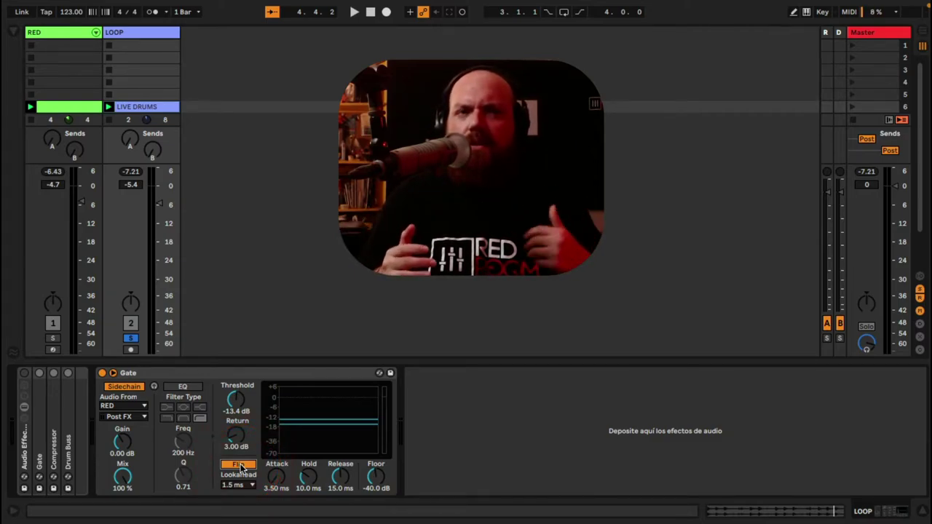
pyautogui.press('space')
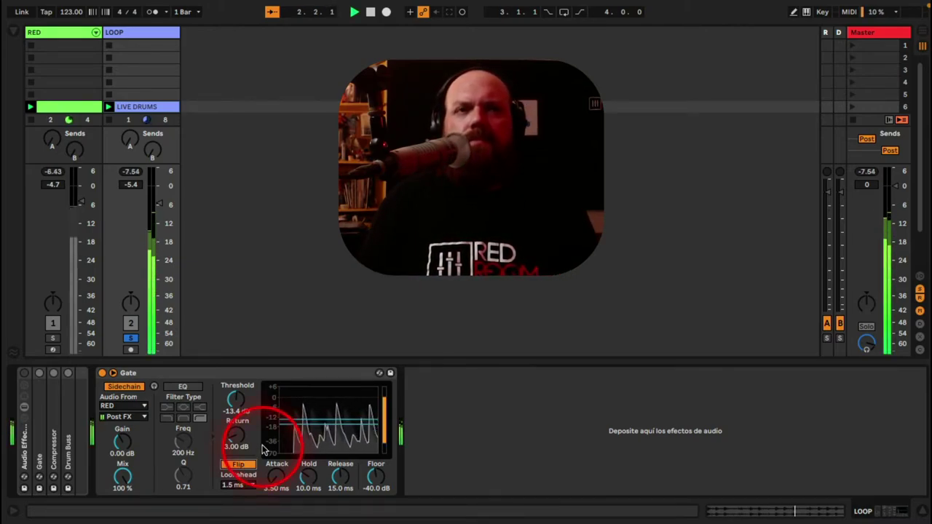
pyautogui.moveTo(236, 437); pyautogui.dragTo(236, 449)
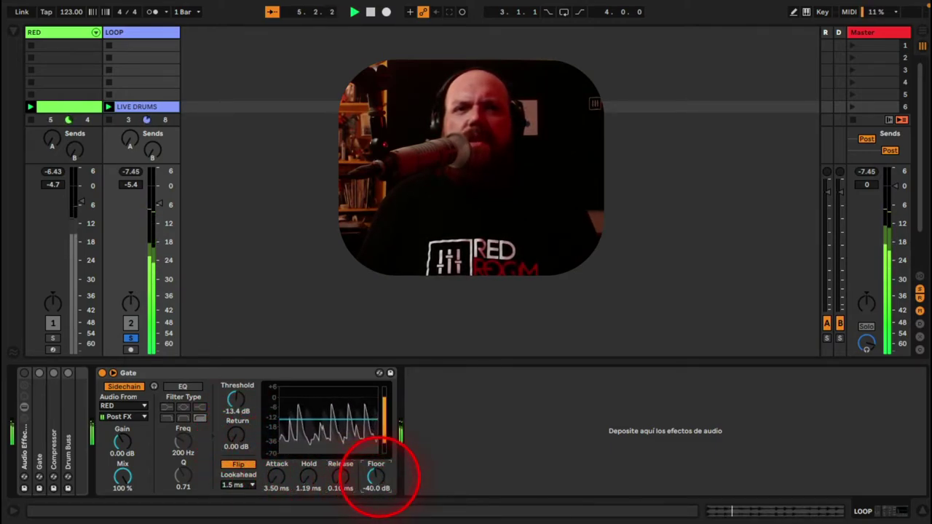
pyautogui.moveTo(237, 399); pyautogui.dragTo(237, 401)
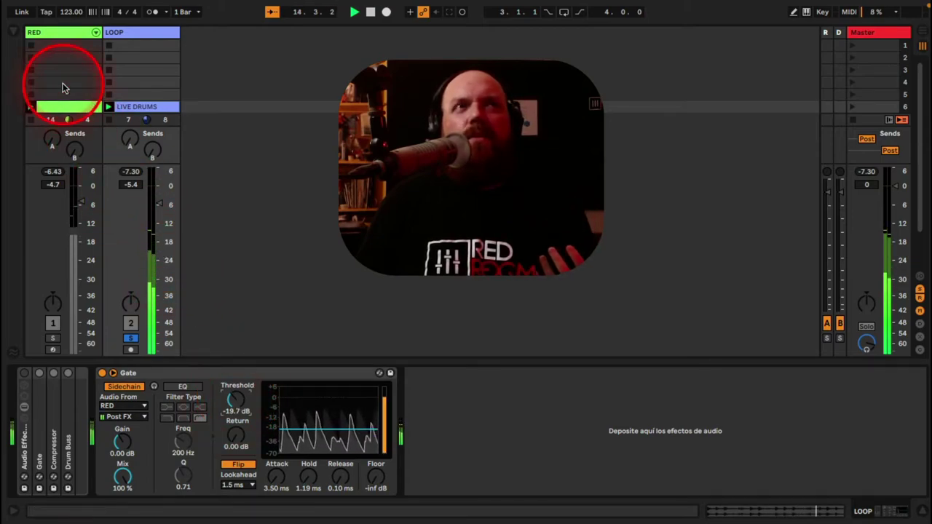
# Search the device library for COMP and add a Compressor after the Gate on the LOOP track
pyautogui.click(13, 32)
pyautogui.click(319, 35)
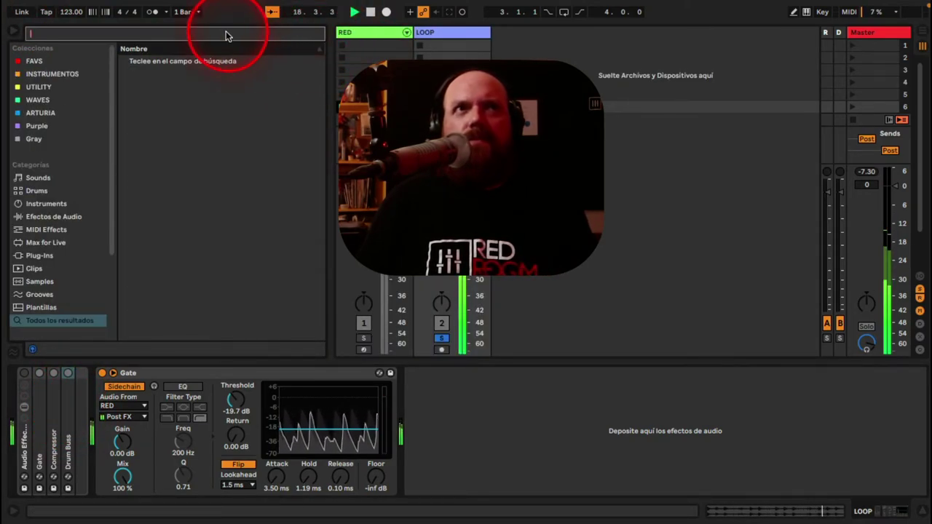
pyautogui.write('COMP')
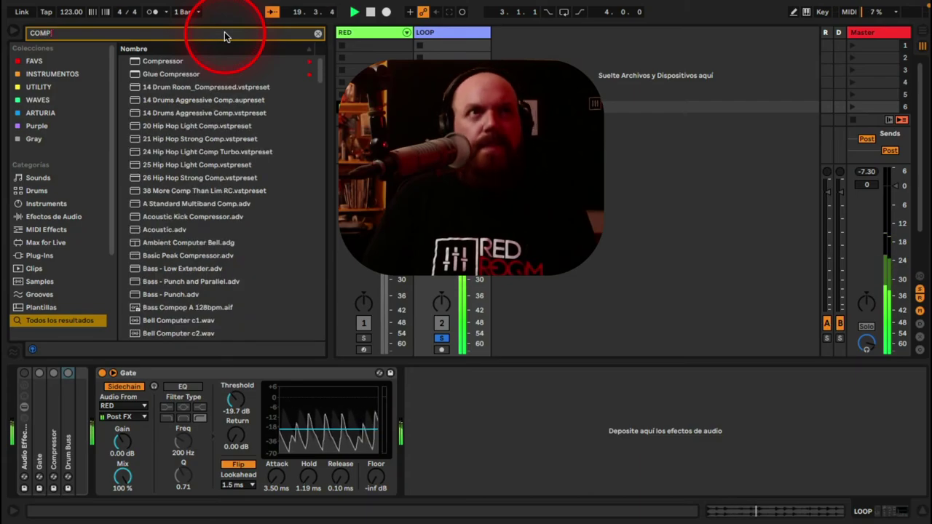
pyautogui.doubleClick(217, 63)
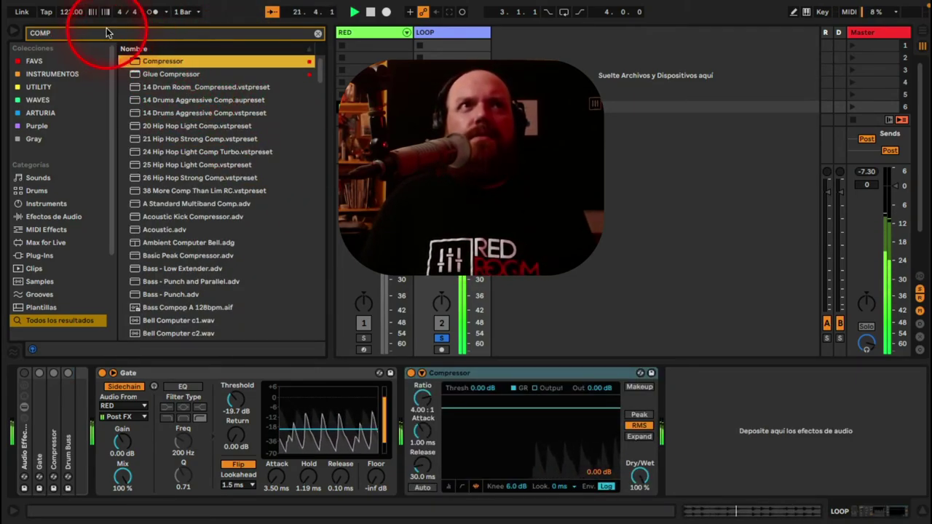
# Add Drum Buss from the FAVS collection after the Compressor and hide the browser
pyautogui.click(106, 32)
pyautogui.click(34, 60)
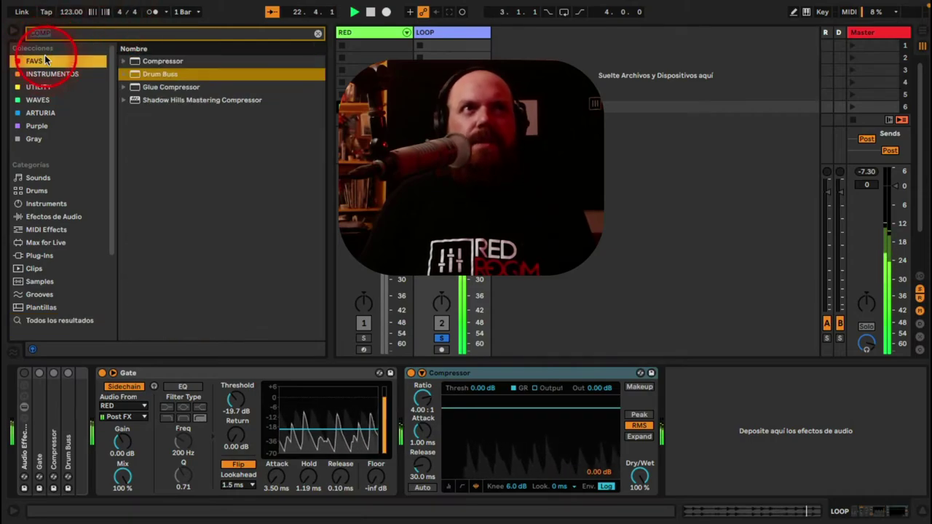
pyautogui.doubleClick(154, 75)
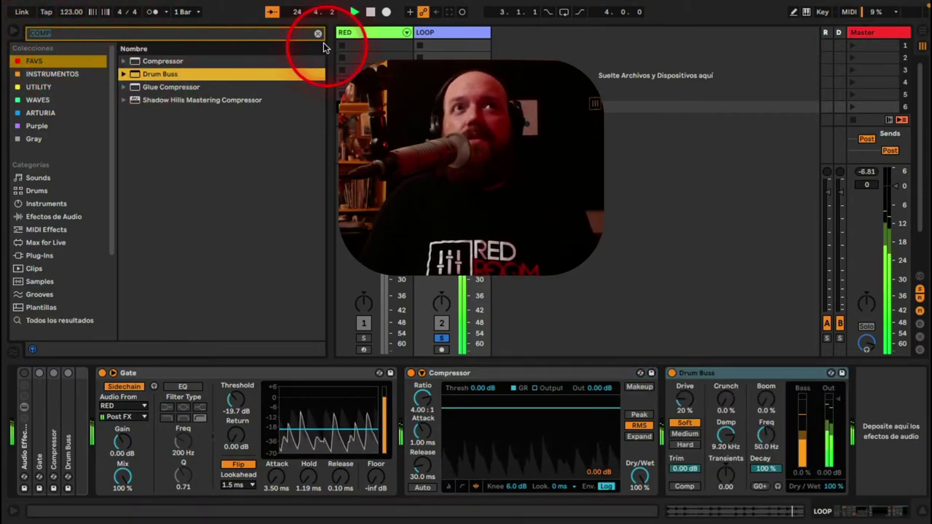
pyautogui.click(15, 32)
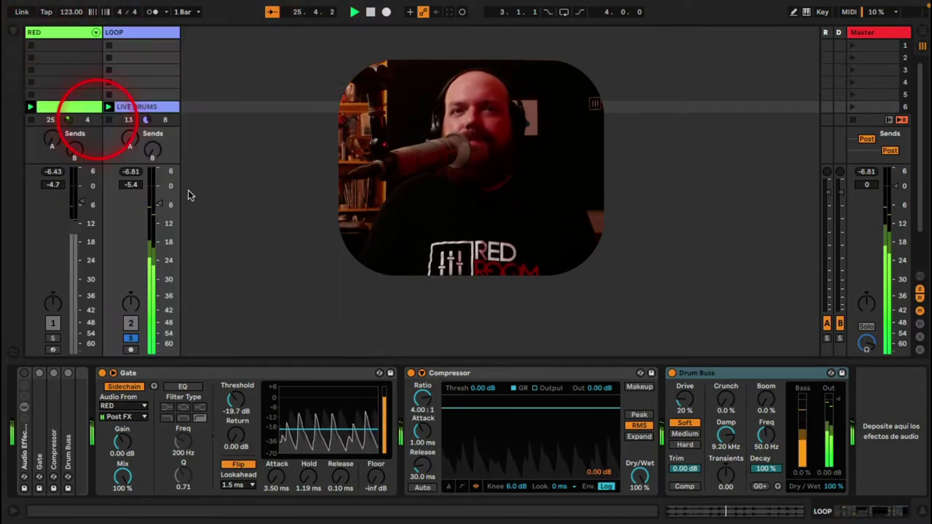
# Bypass Drum Buss and set the Compressor to Peak with Threshold -27.0 dB, Attack 0.73 ms, Release 5.32 ms and Out 4.50 dB, then fold it
pyautogui.click(672, 373)
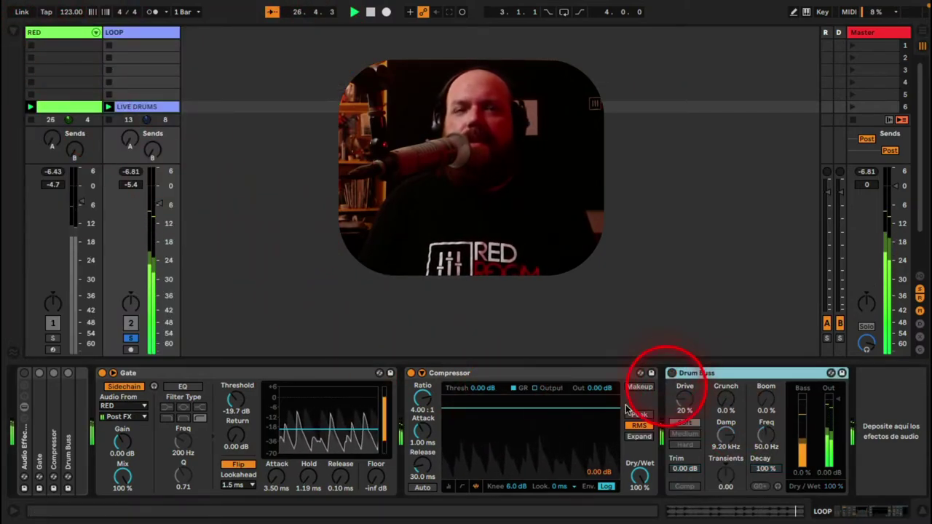
pyautogui.moveTo(501, 406); pyautogui.dragTo(500, 426)
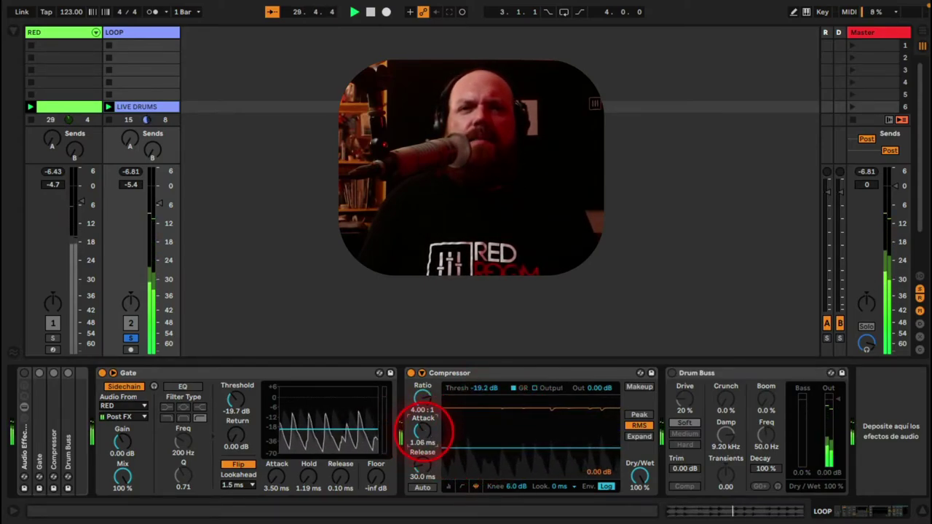
pyautogui.click(638, 415)
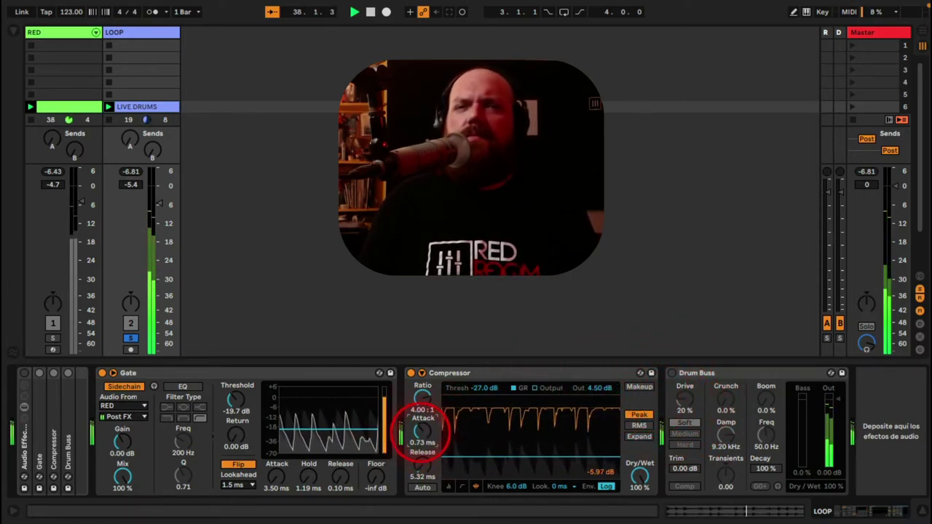
pyautogui.doubleClick(499, 373)
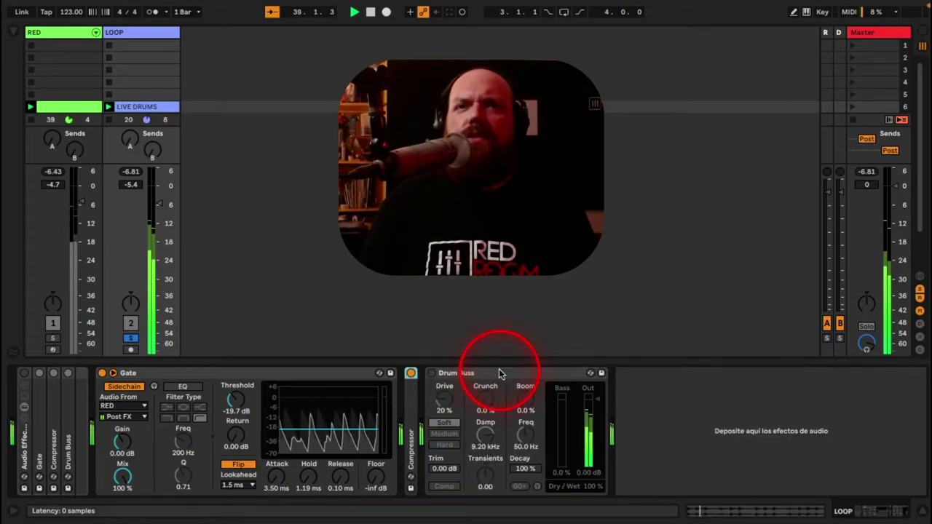
# Enable Drum Buss with Drive 18 %, Crunch 28 %, Damp 4.76 kHz and Transients -1.00, and fold the device
pyautogui.click(431, 373)
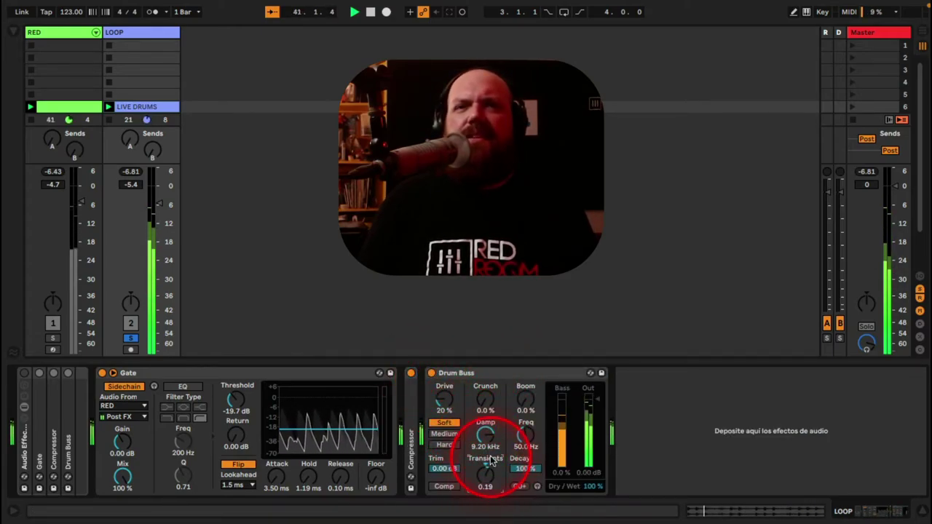
pyautogui.moveTo(487, 433)
pyautogui.mouseDown()
pyautogui.moveTo(486, 448)
pyautogui.moveTo(485, 436)
pyautogui.mouseUp()
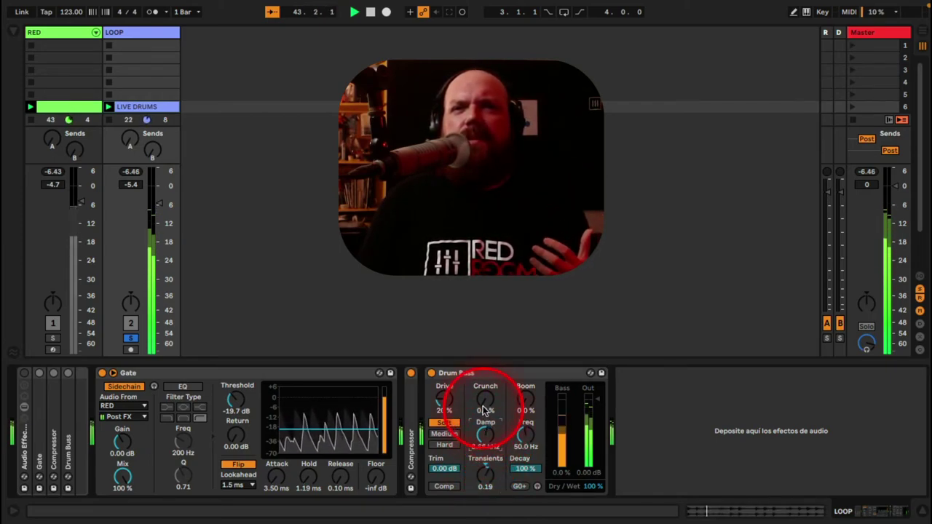
pyautogui.moveTo(484, 400); pyautogui.dragTo(443, 412)
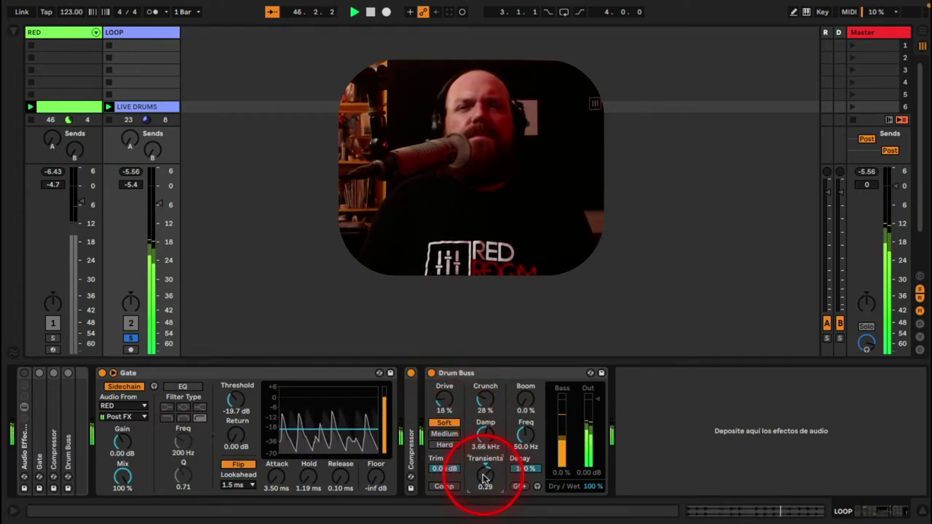
pyautogui.moveTo(484, 478); pyautogui.dragTo(484, 510)
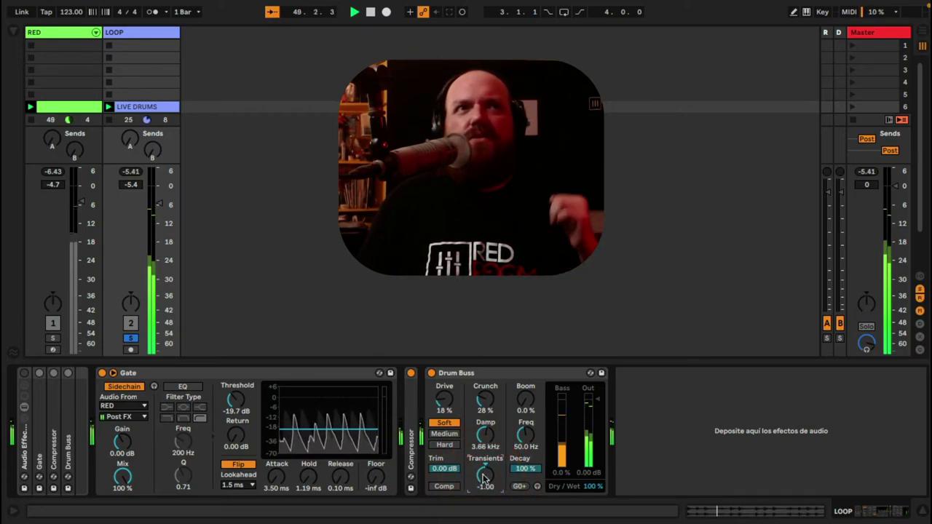
pyautogui.moveTo(485, 435); pyautogui.dragTo(486, 432)
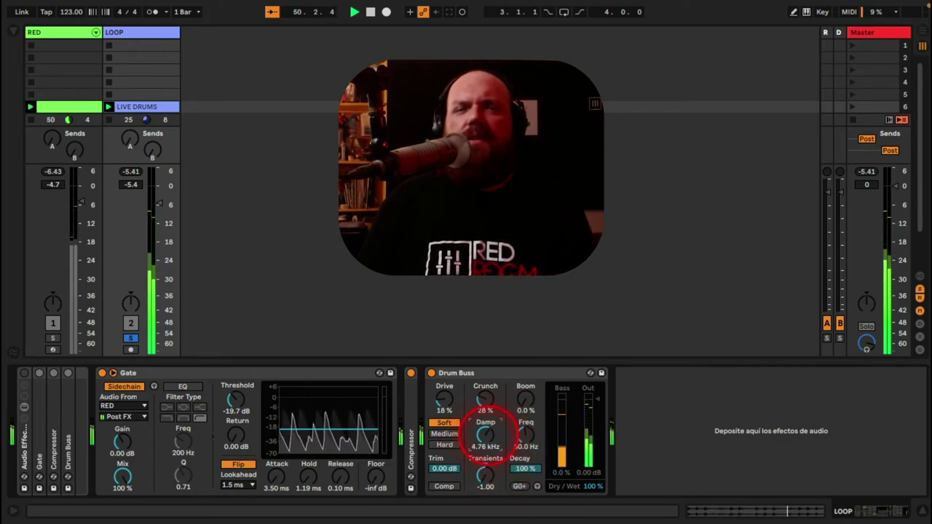
pyautogui.doubleClick(500, 374)
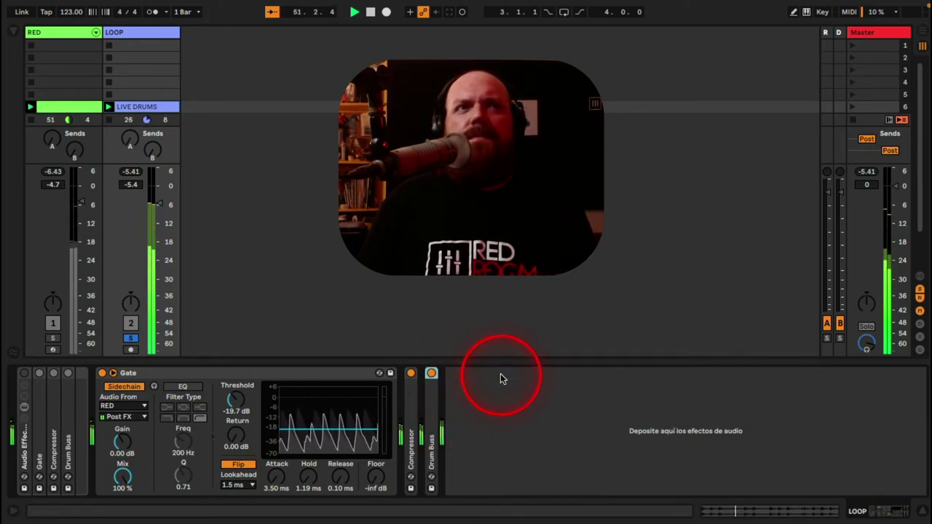
# Solo RED together with LOOP and set Drum Buss Transients to -0.30 and Drive to 12 %
pyautogui.click(52, 338)
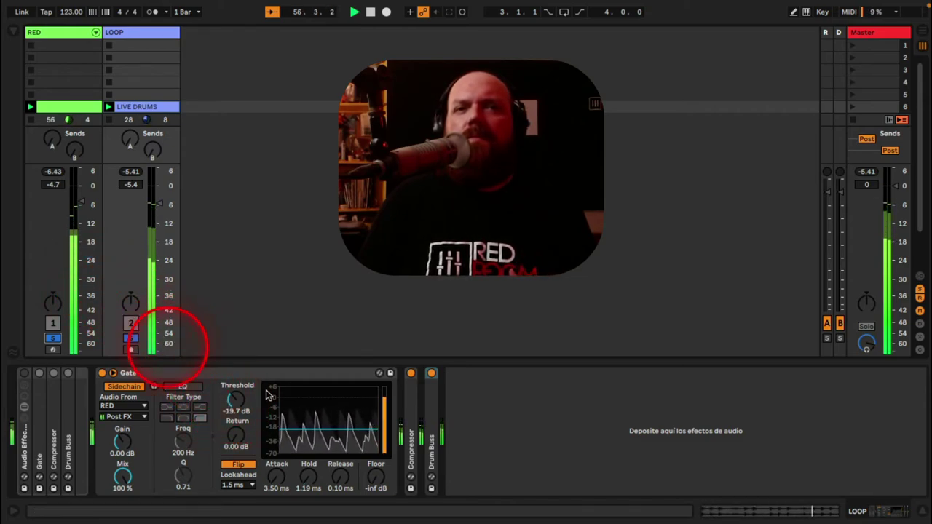
pyautogui.click(422, 432)
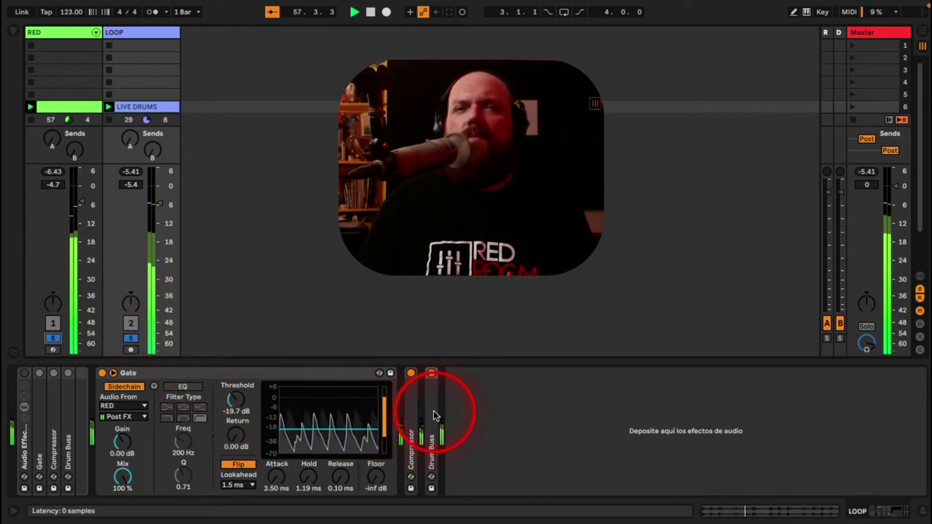
pyautogui.doubleClick(435, 412)
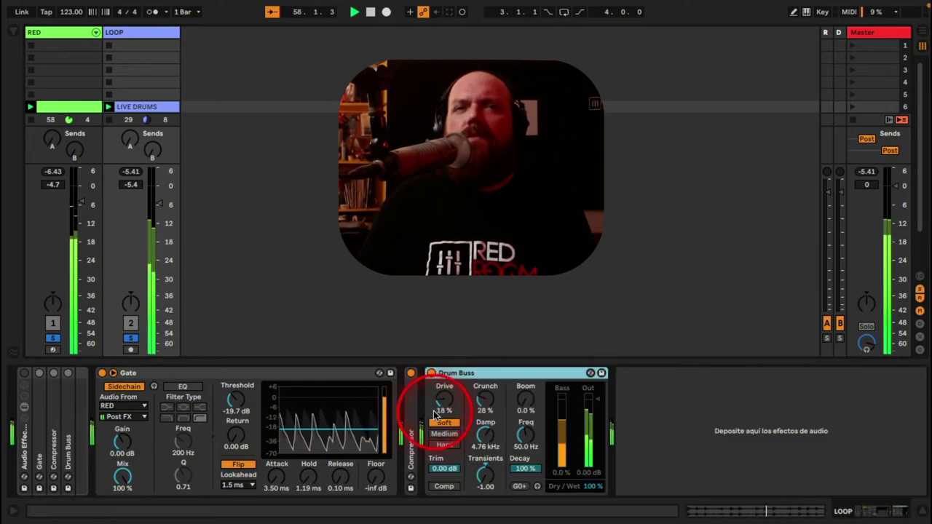
pyautogui.click(483, 476)
pyautogui.moveTo(484, 477)
pyautogui.mouseDown()
pyautogui.moveTo(487, 442)
pyautogui.moveTo(490, 480)
pyautogui.mouseUp()
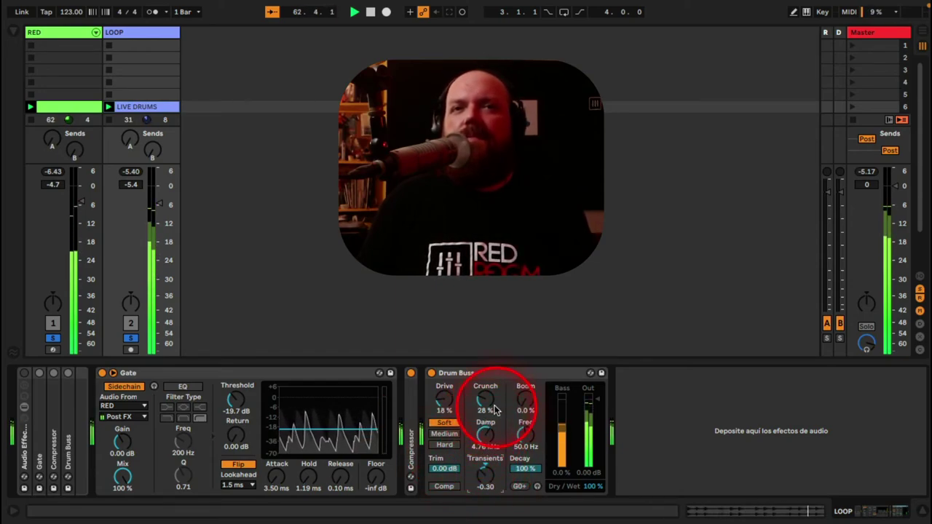
pyautogui.moveTo(446, 408); pyautogui.dragTo(446, 415)
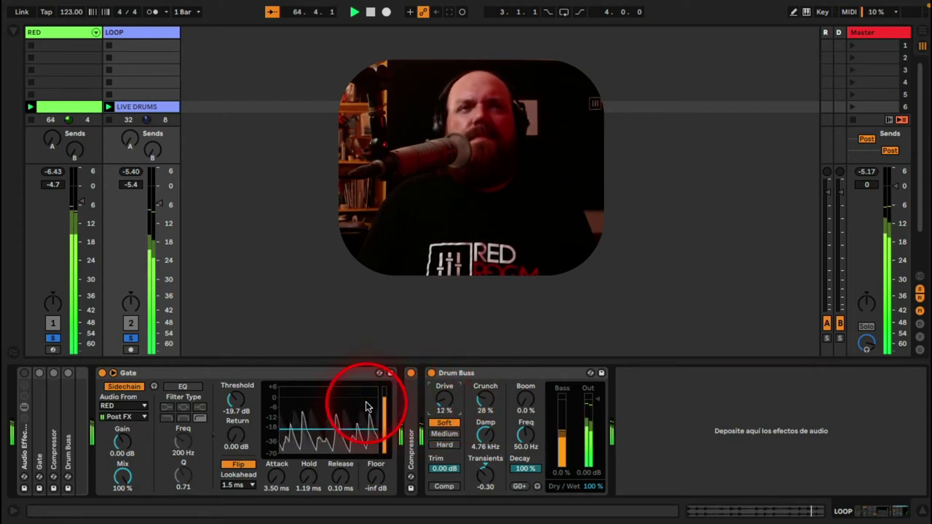
# Compare the drums with and without LOOP soloed and set the Gate's threshold to -18.9 dB
pyautogui.click(129, 339)
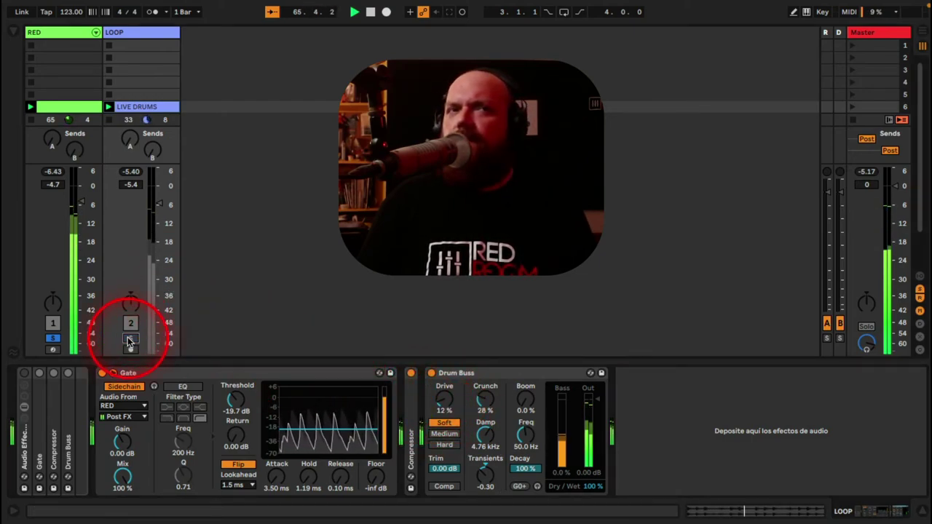
pyautogui.click(129, 340)
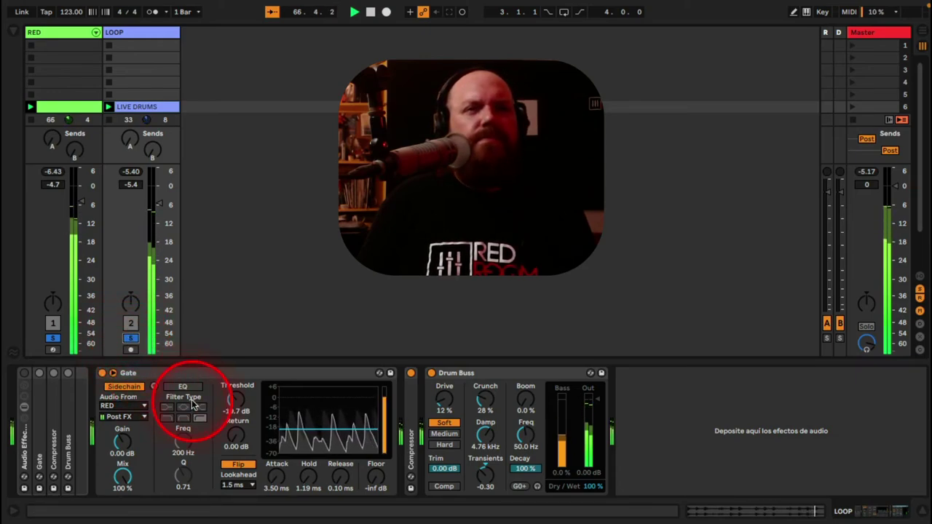
pyautogui.moveTo(234, 412); pyautogui.dragTo(234, 416)
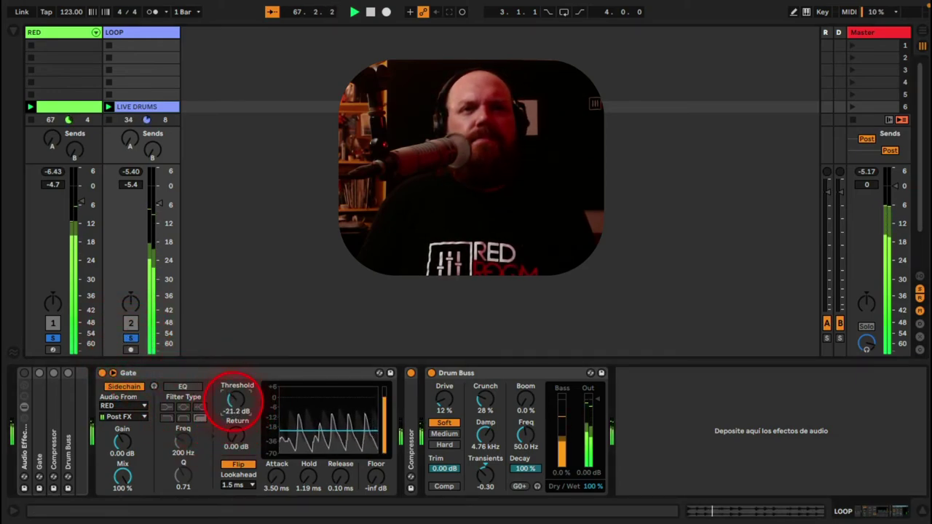
pyautogui.click(233, 403)
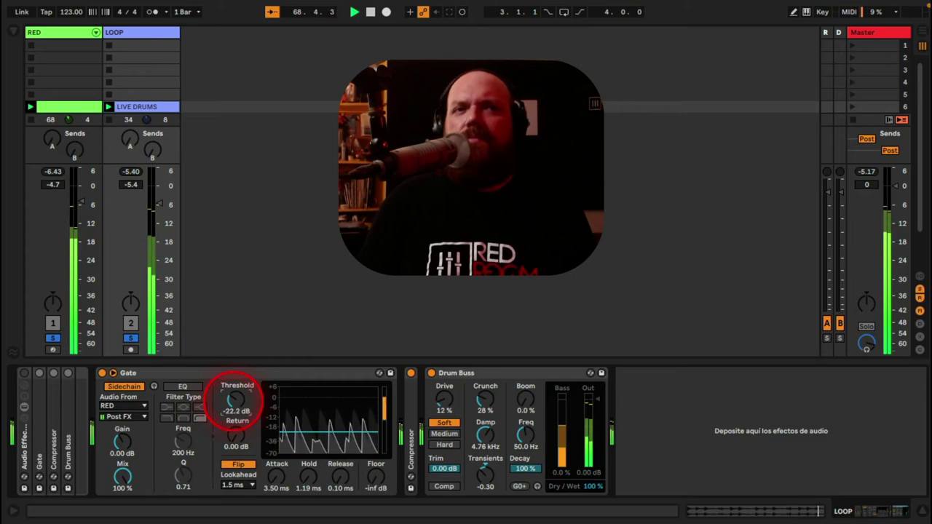
pyautogui.moveTo(234, 403); pyautogui.dragTo(234, 403)
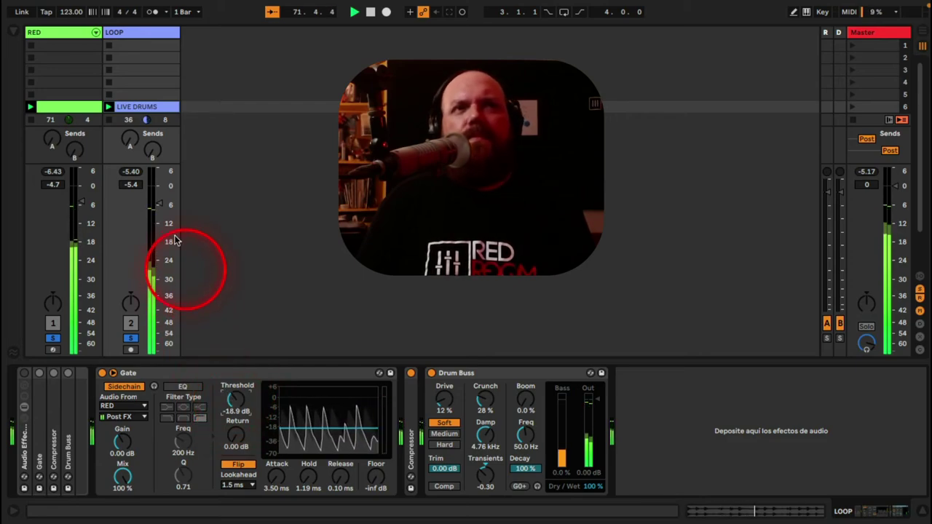
# Balance the two tracks by setting LOOP's volume to -6.7 dB and RED's volume to -3.2 dB
pyautogui.moveTo(160, 204); pyautogui.dragTo(158, 206)
pyautogui.moveTo(83, 206); pyautogui.dragTo(85, 201)
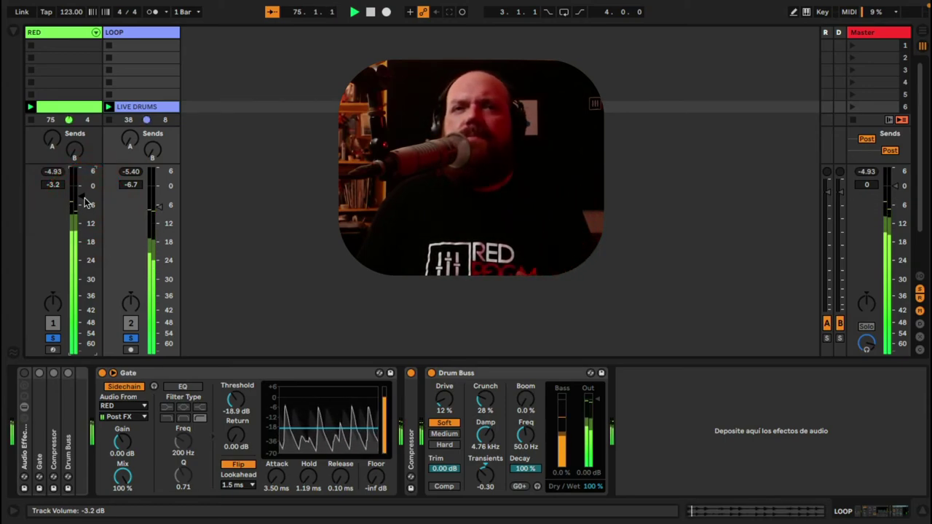
pyautogui.moveTo(161, 206); pyautogui.dragTo(161, 208)
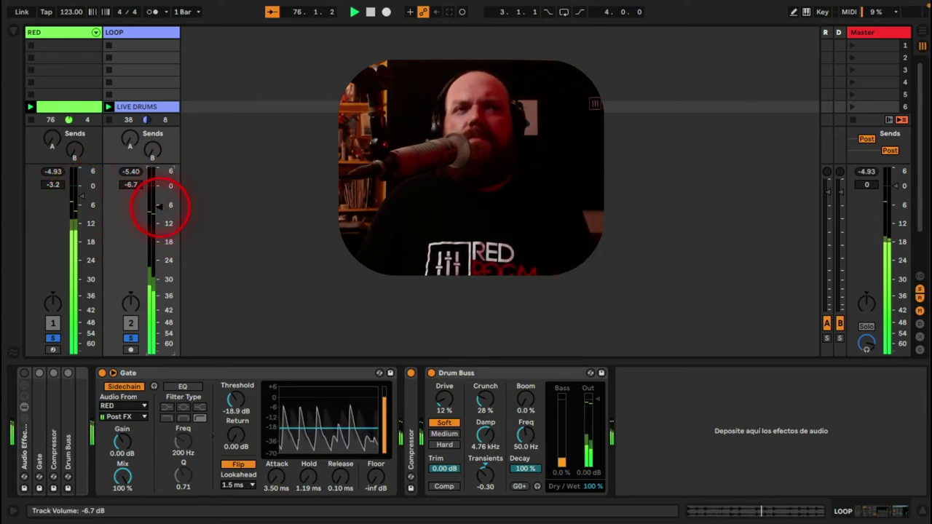
# Toggle LOOP's solo to compare the blend and lower the LOOP track volume to -7.4 dB
pyautogui.click(131, 336)
pyautogui.click(131, 337)
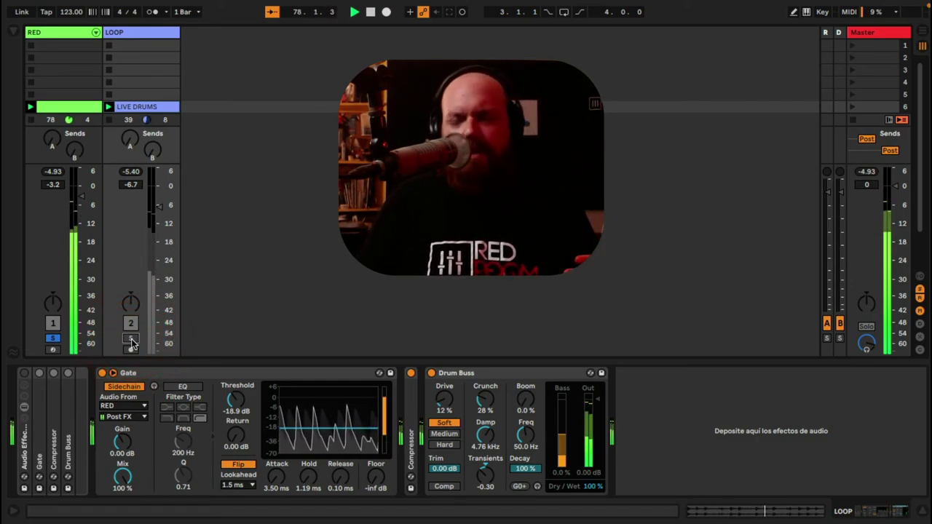
pyautogui.click(131, 340)
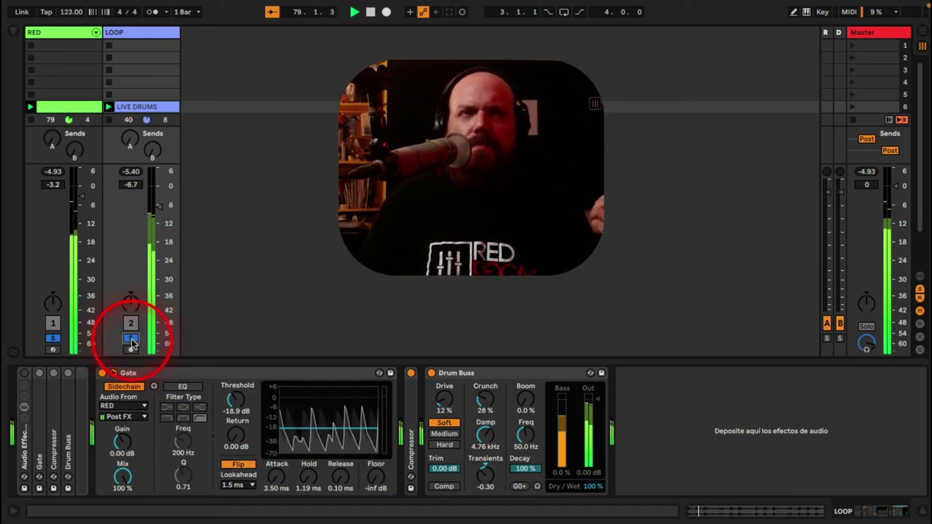
pyautogui.moveTo(154, 216); pyautogui.dragTo(157, 212)
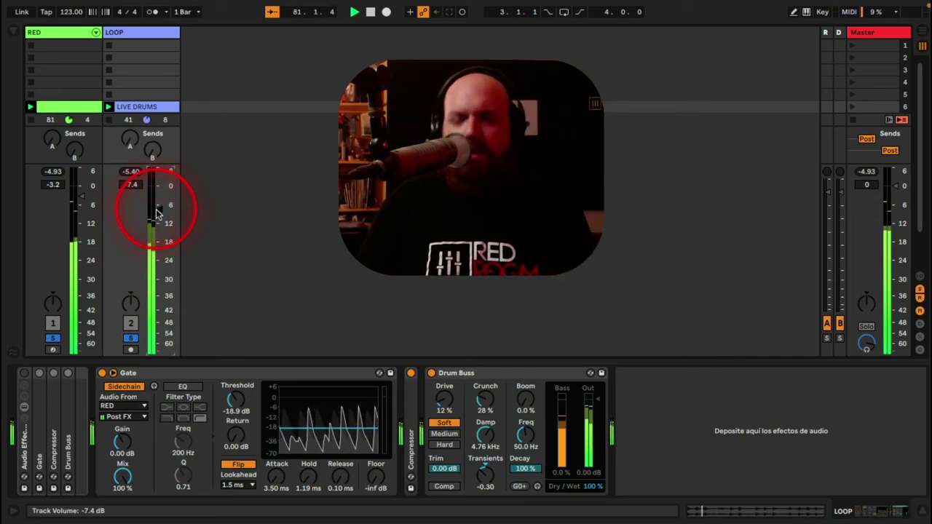